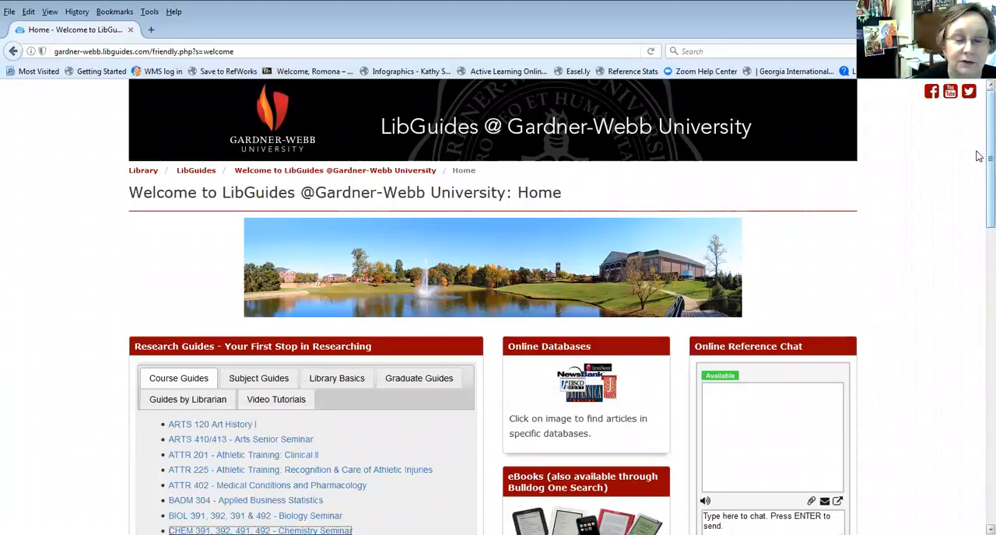
Open the BIOL 391, 392, 391 & 492 - Biology Seminar guide from the list of course guides
scroll(979, 160, "down", 1)
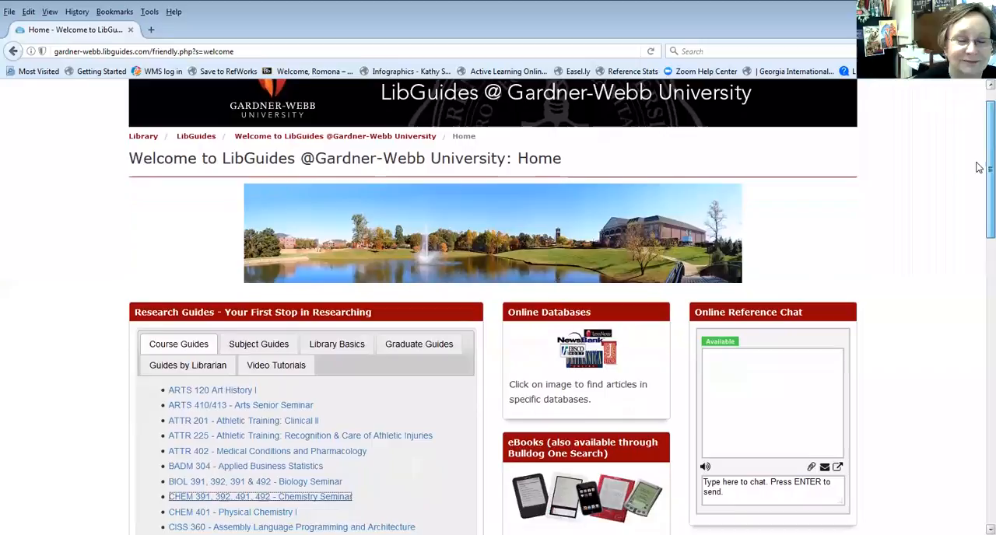
scroll(979, 171, "down", 1)
scroll(979, 179, "down", 2)
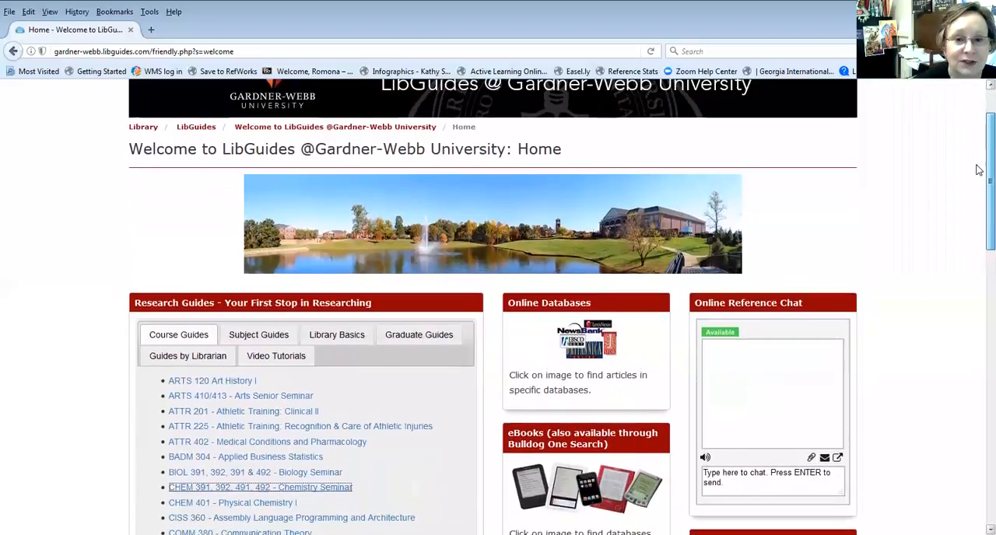
scroll(979, 204, "up", 3)
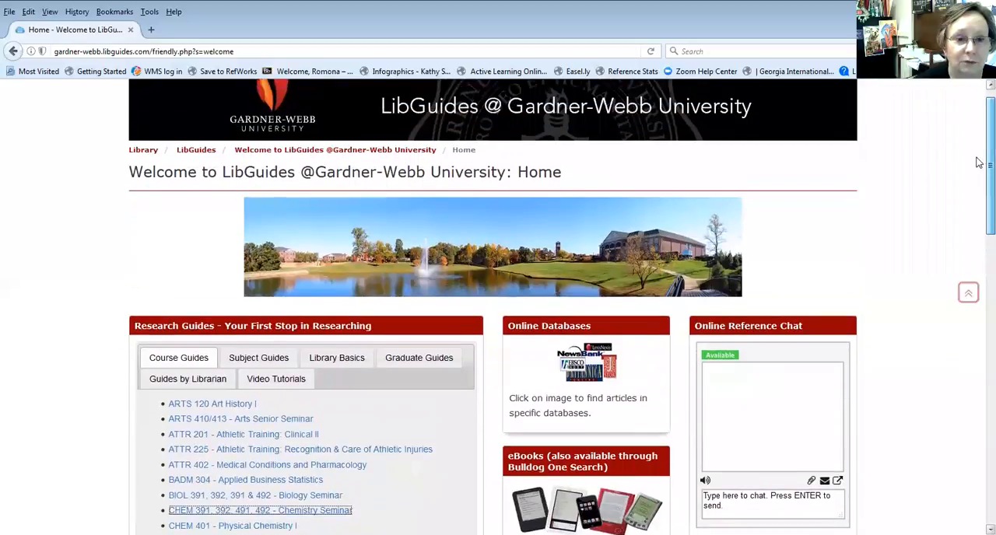
scroll(979, 167, "down", 4)
scroll(979, 210, "down", 2)
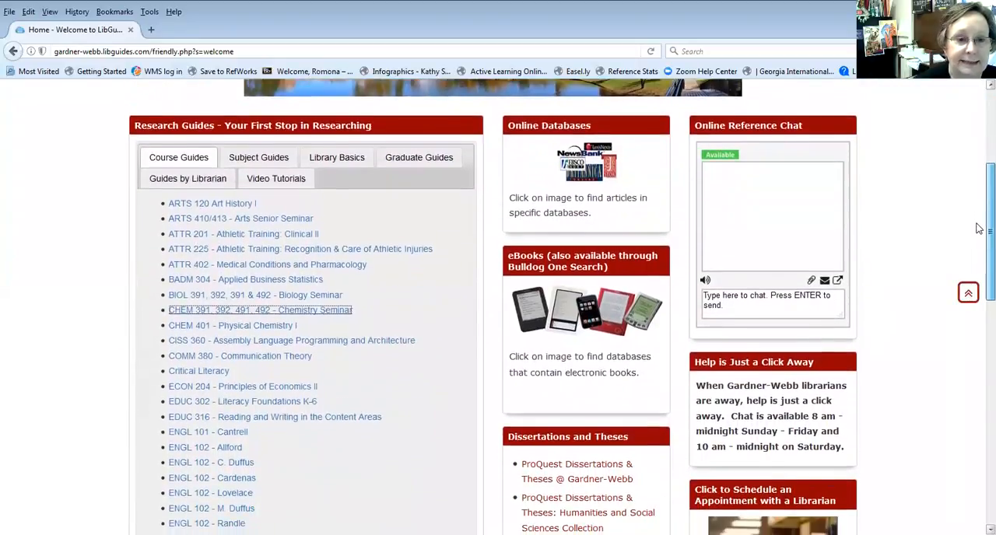
scroll(979, 228, "down", 1)
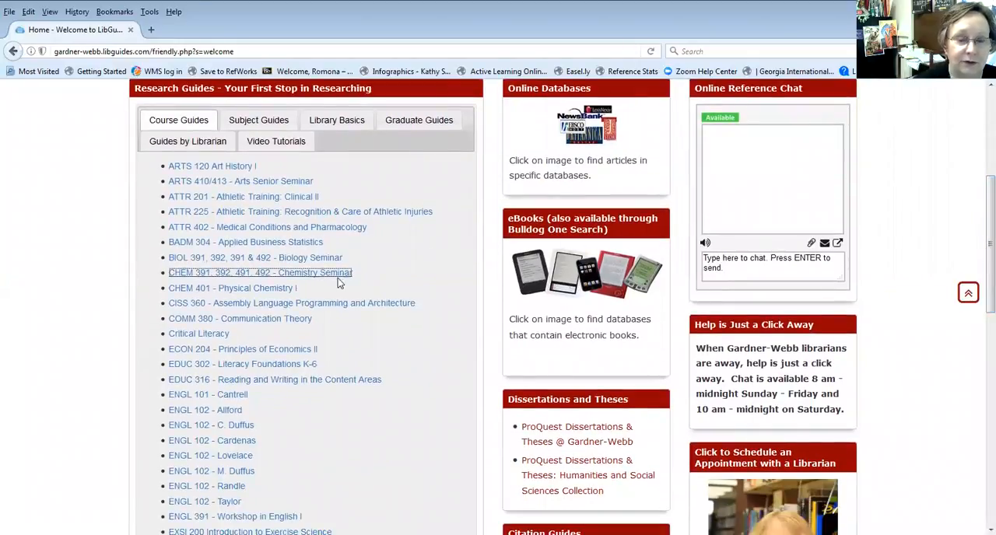
left_click(228, 260)
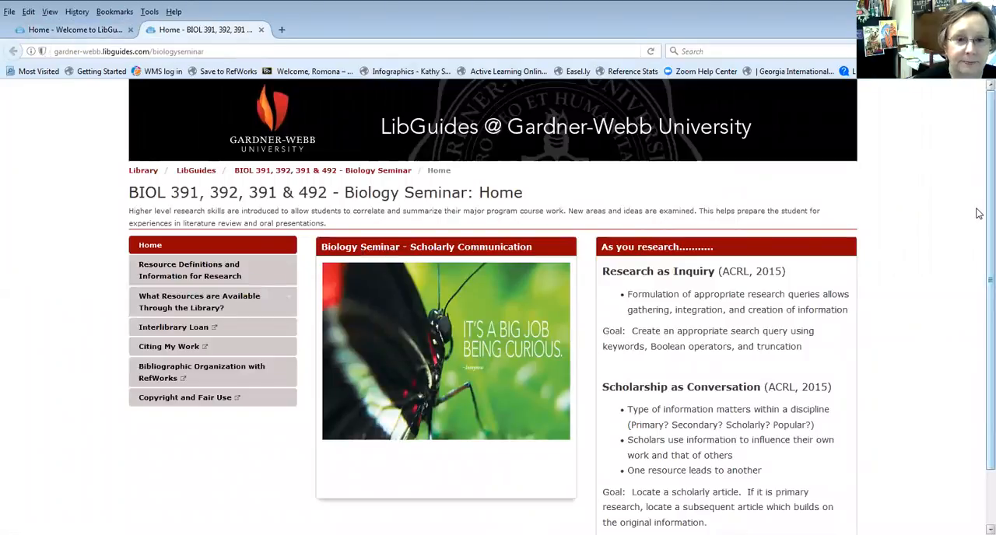
Go to the guide's library staff login and sign in to LibApps with the account e-mail and password
scroll(978, 215, "down", 2)
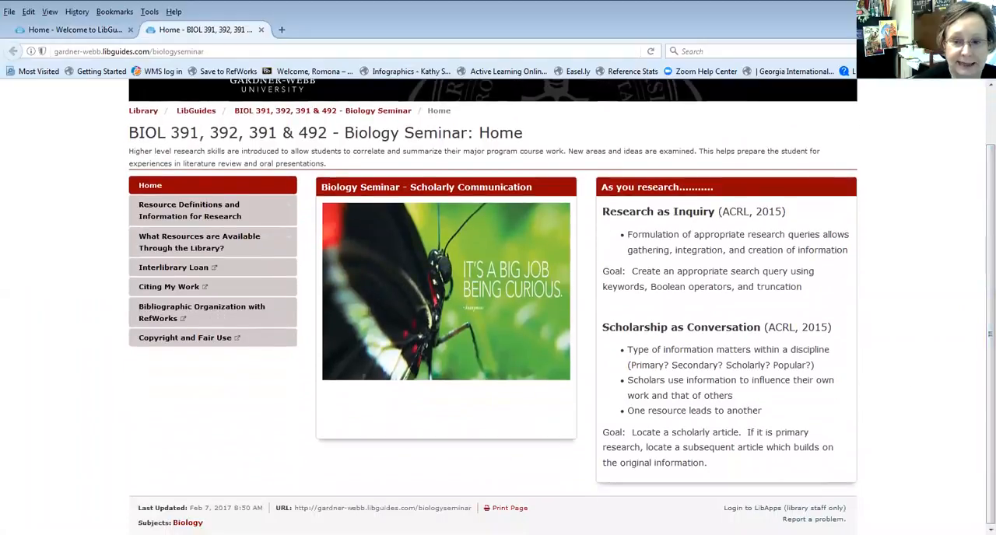
left_click(747, 508)
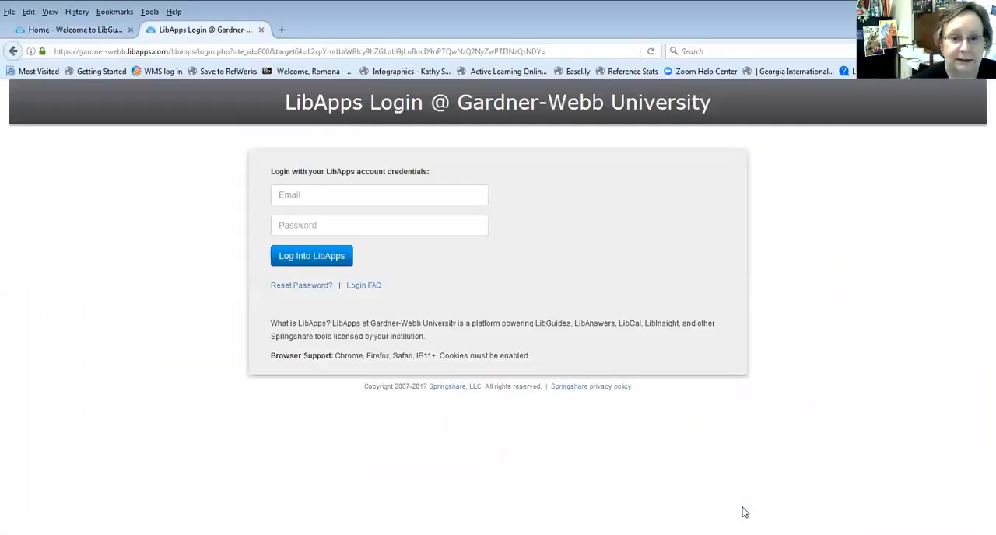
left_click(290, 194)
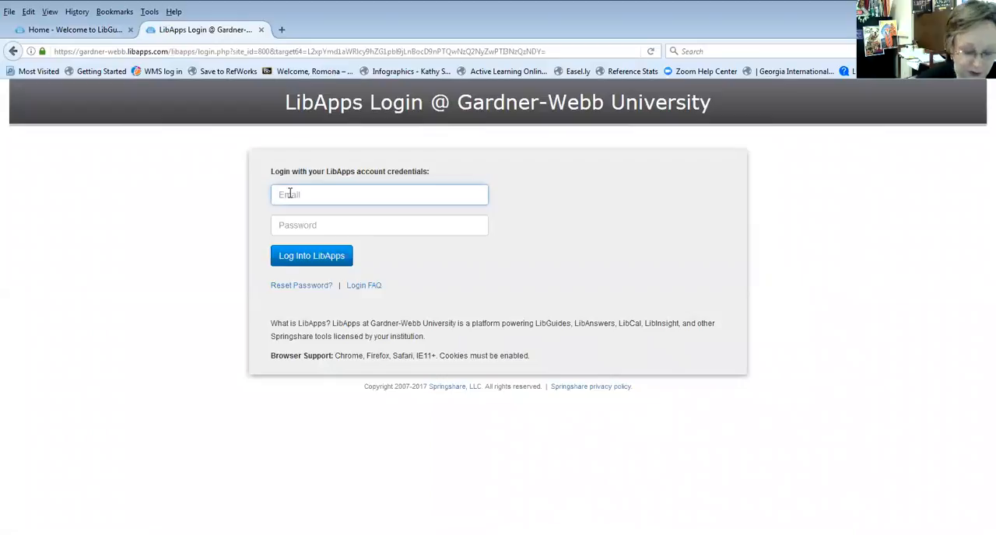
key("Tab")
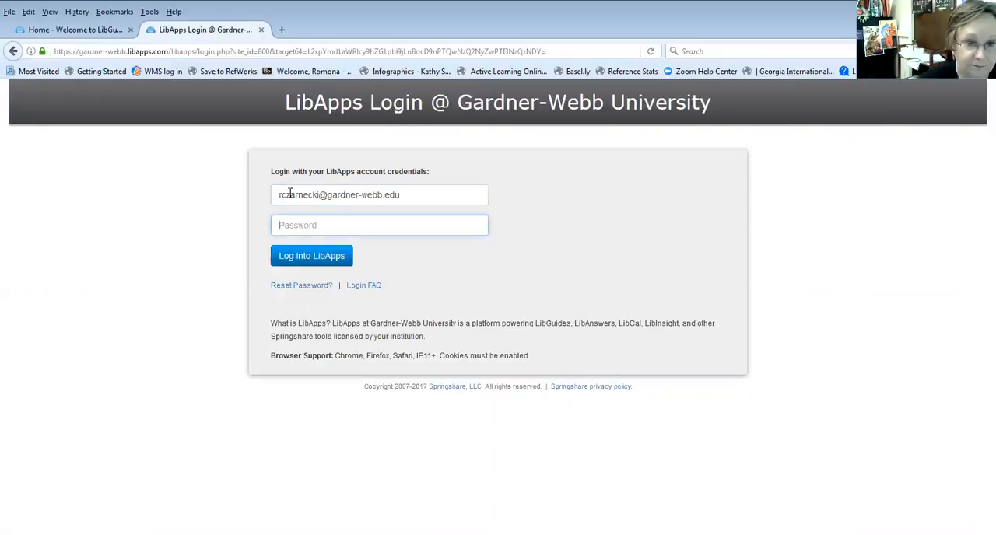
type("•••••••••")
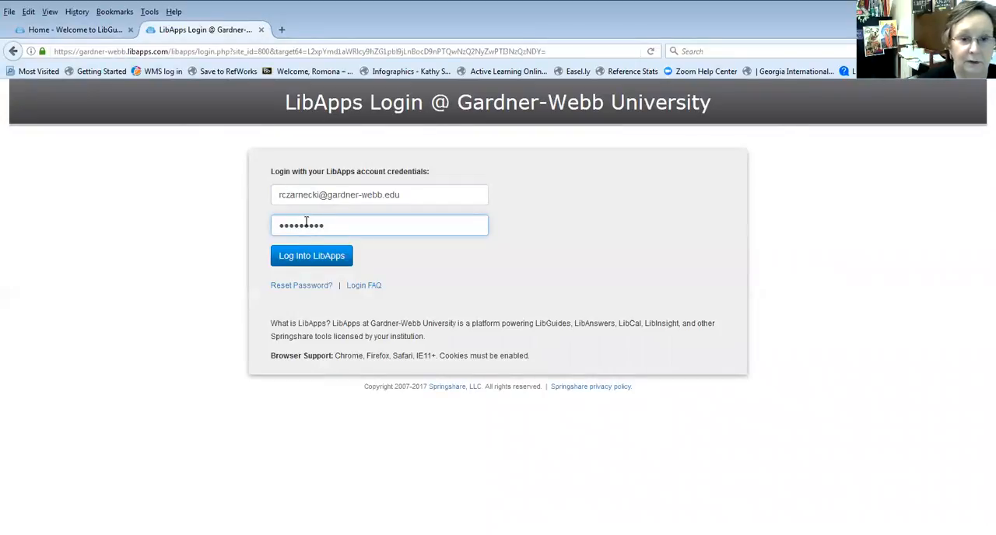
left_click(311, 259)
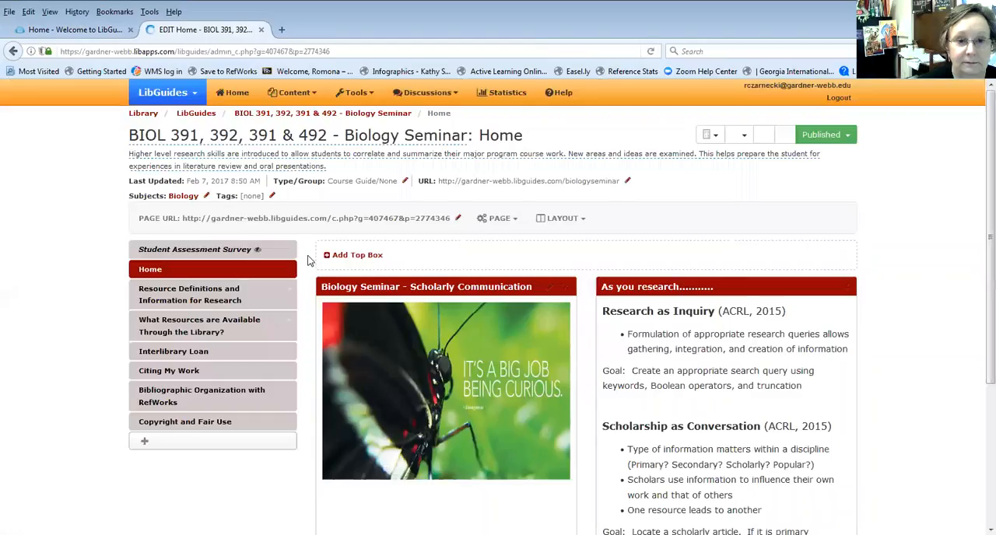
Add a new regular top-level page named "Student Assessment Survey Spring 2017" to the Biology Seminar guide
scroll(979, 226, "down", 1)
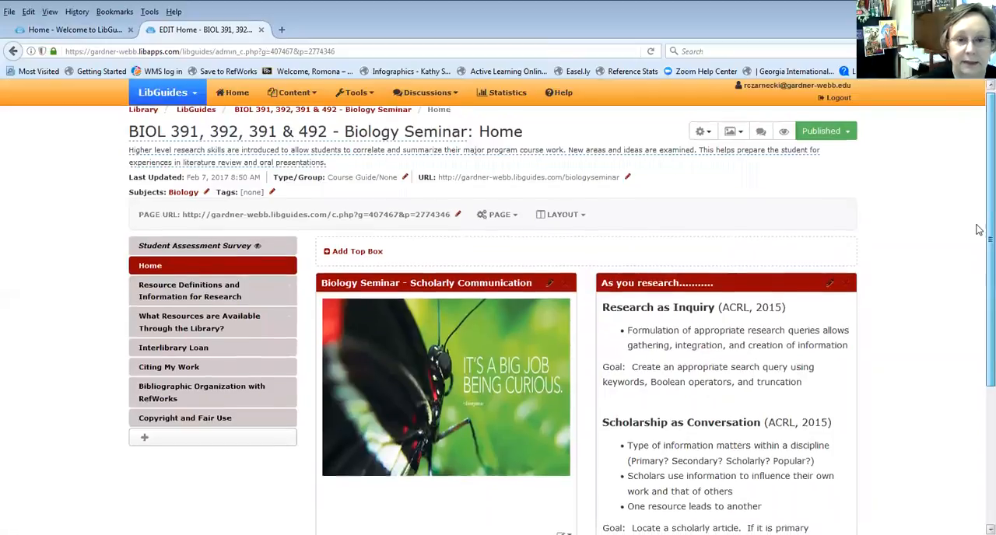
scroll(979, 228, "up", 1)
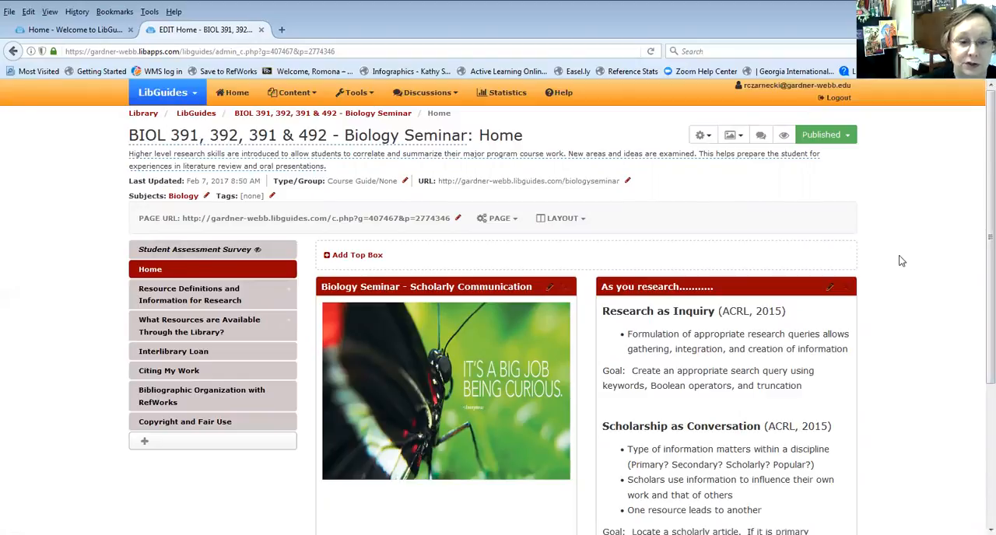
left_click(172, 443)
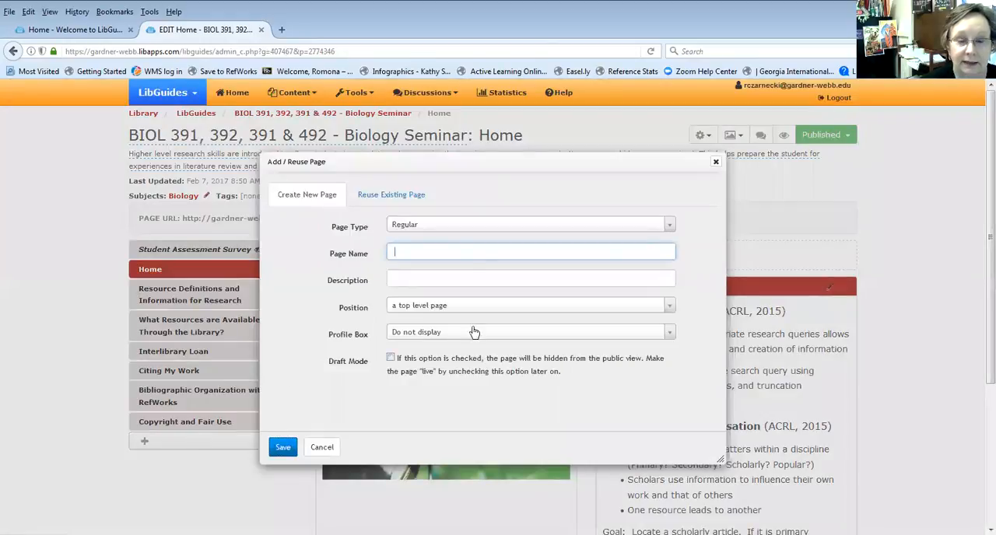
type("Student Asss")
key("BackSpace")
type("essment")
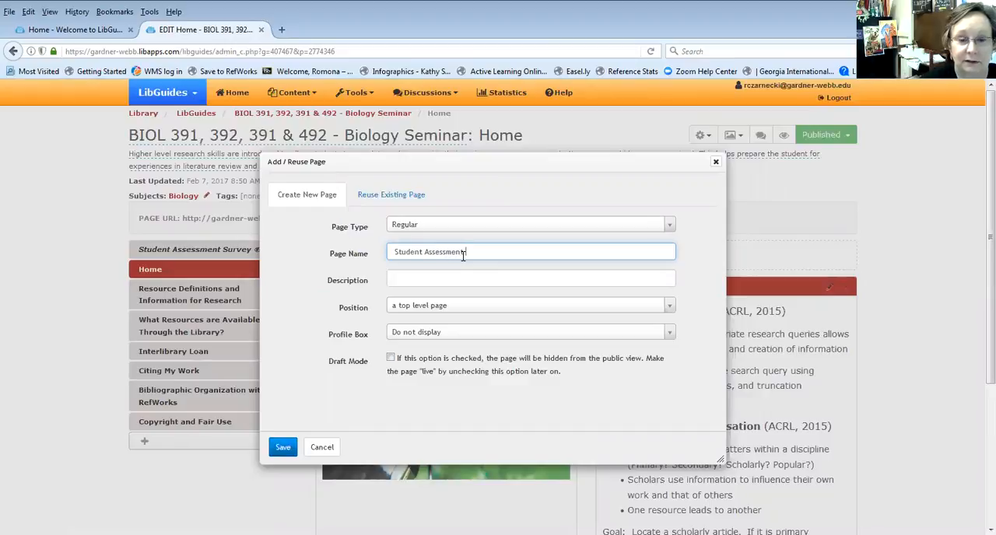
type(" Survey ")
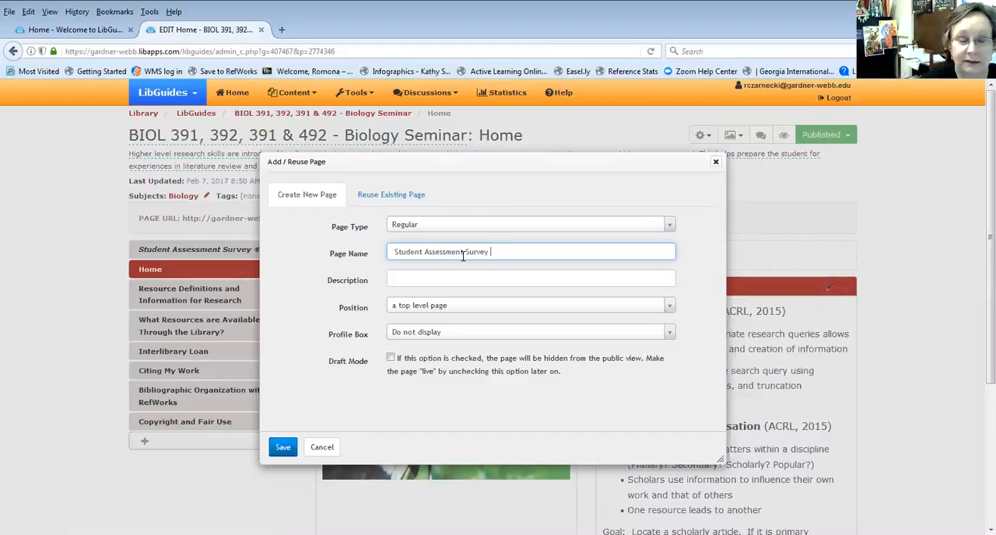
type("Spring 2017")
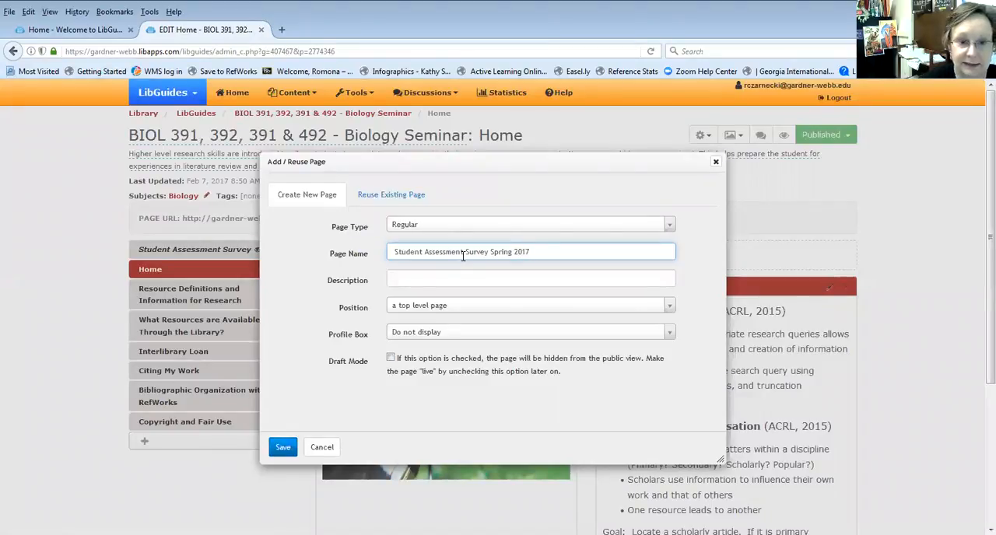
left_click(282, 450)
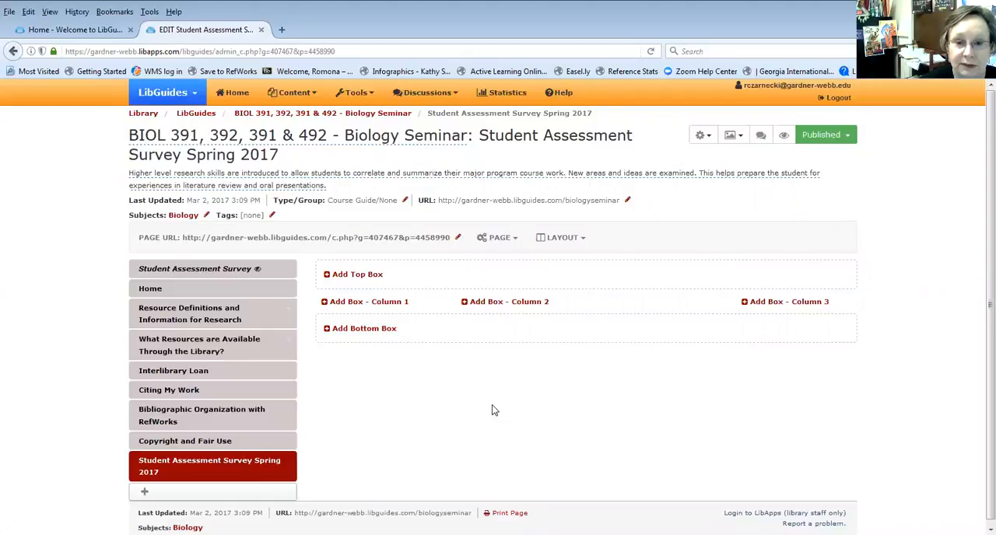
Set the layout of the Student Assessment Survey Spring 2017 page to two 50 / 50 columns
left_click(564, 239)
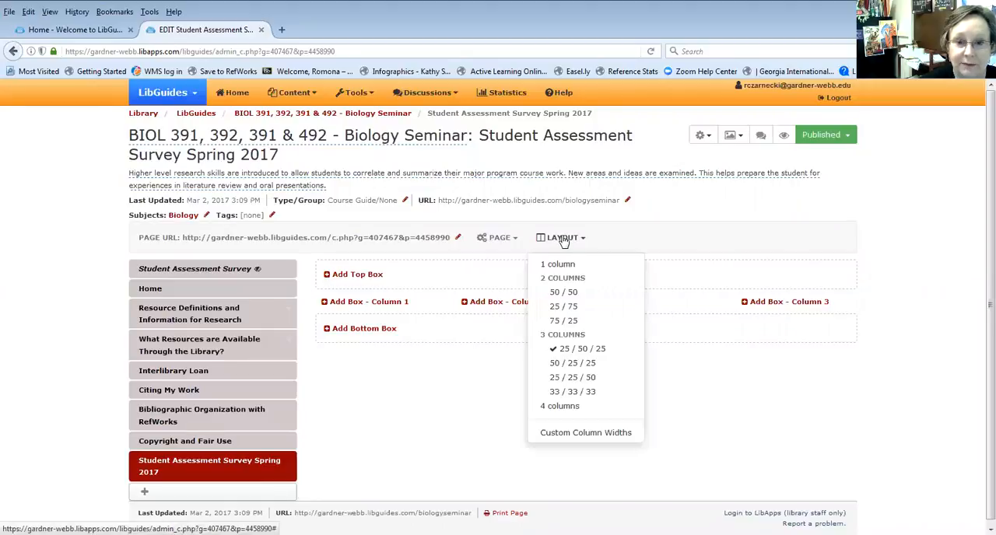
left_click(561, 295)
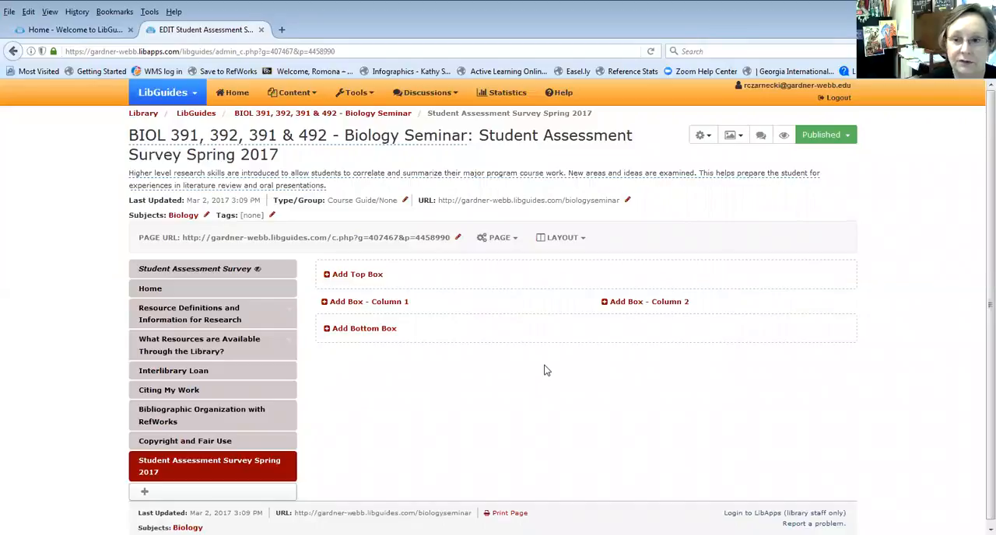
Add a copy of the Asset Bank guide's Spring 2017 Information Literacy Level 3 Designated Course Student Assessment Survey box to column 1
left_click(394, 304)
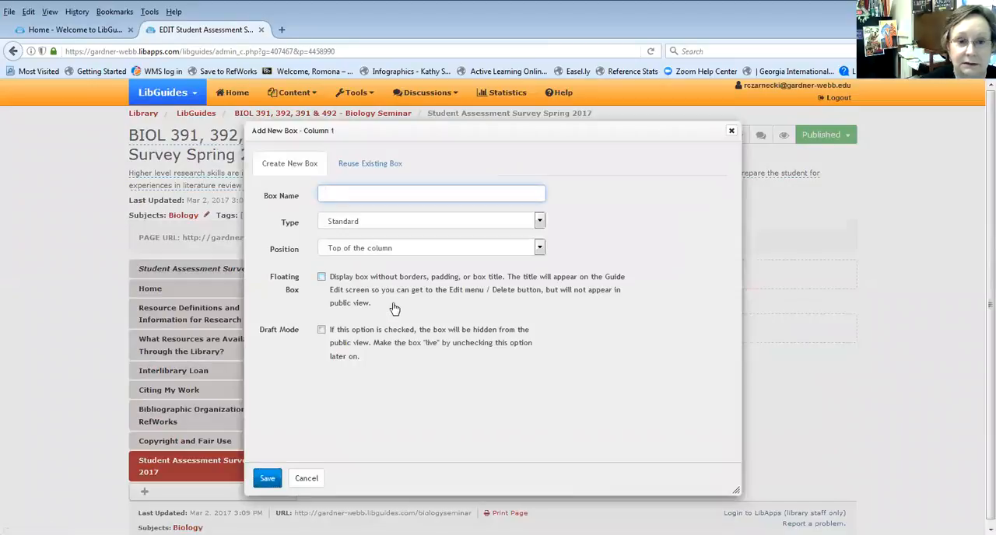
left_click(369, 167)
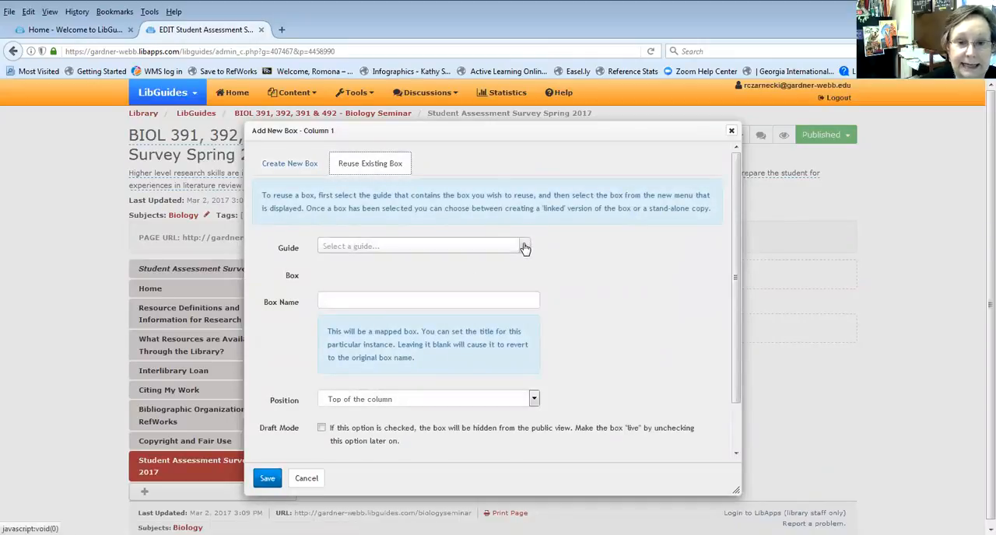
left_click(524, 248)
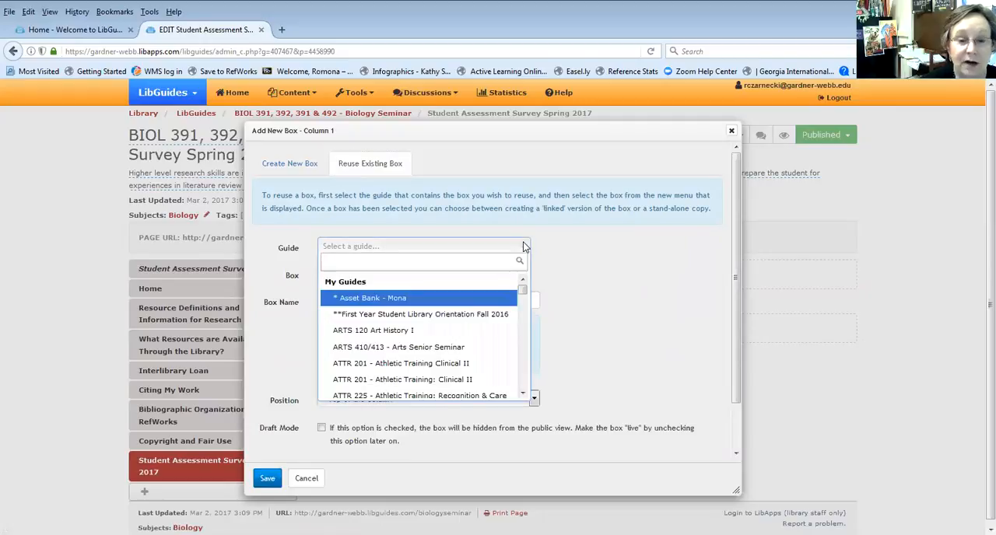
left_click(358, 300)
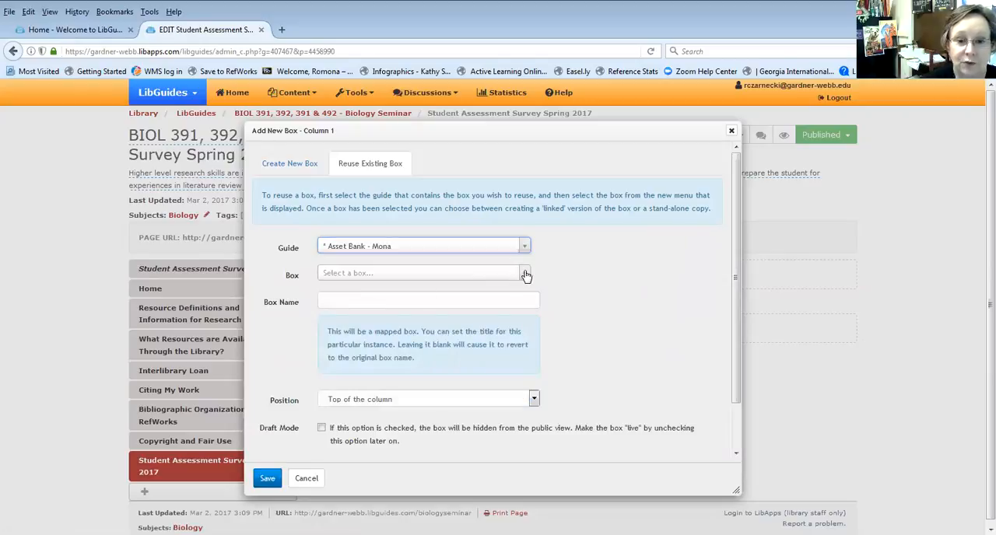
left_click(525, 274)
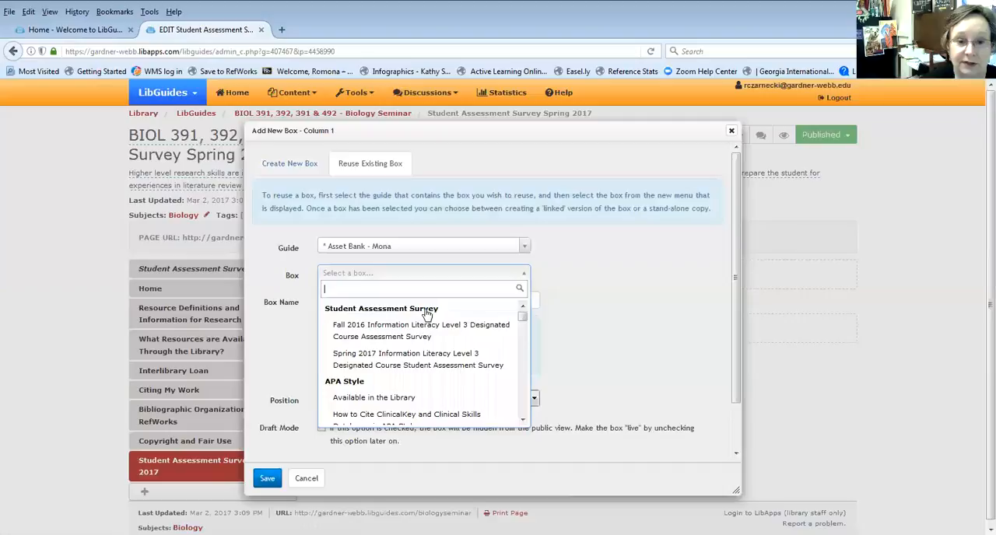
left_click(367, 360)
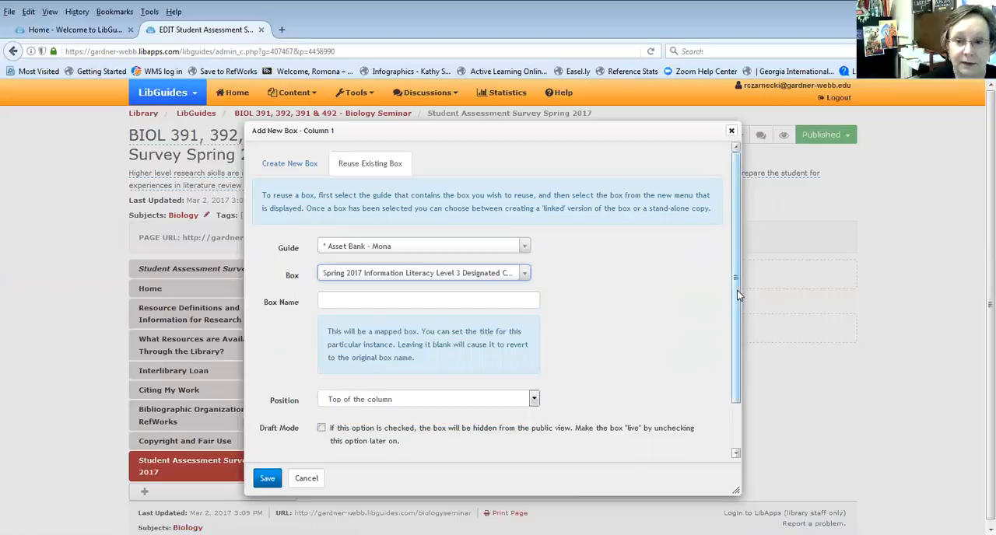
scroll(736, 299, "down", 2)
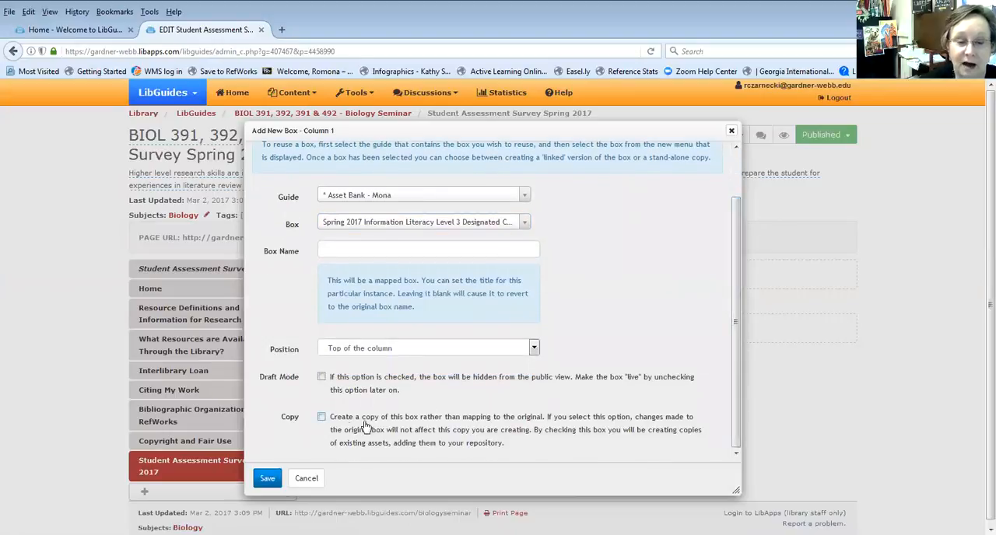
left_click(321, 419)
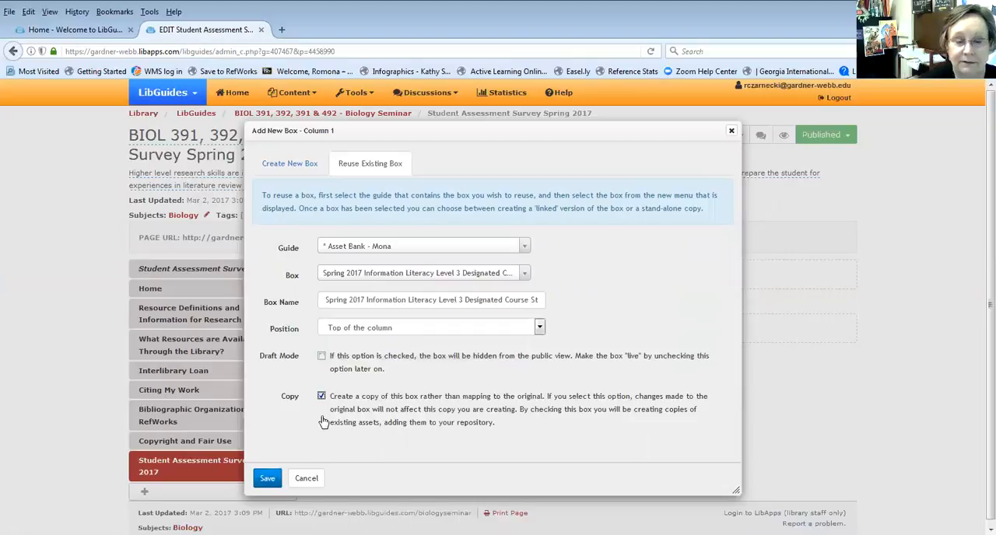
left_click(266, 478)
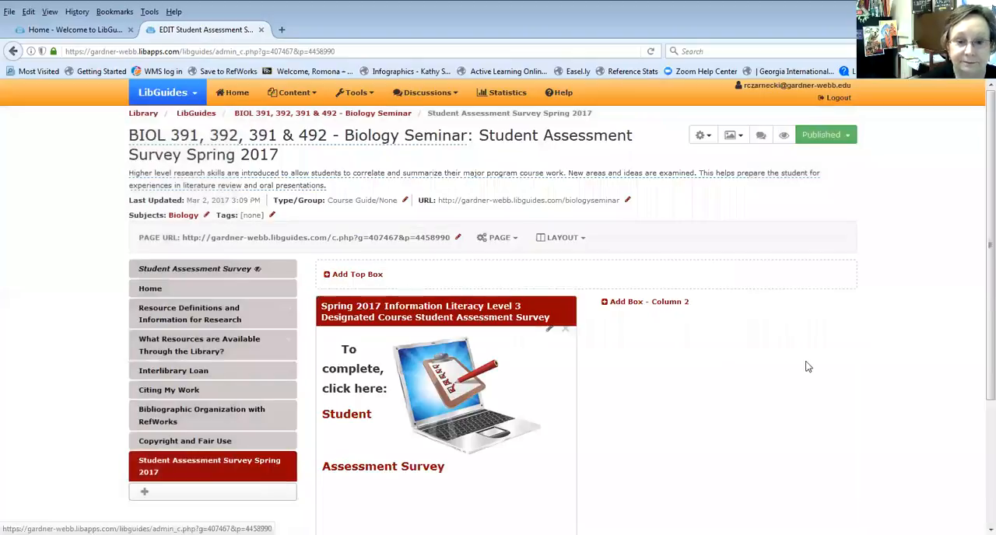
Move the Student Assessment Survey Spring 2017 page to the top of the guide's page order and save the new order
scroll(979, 259, "down", 2)
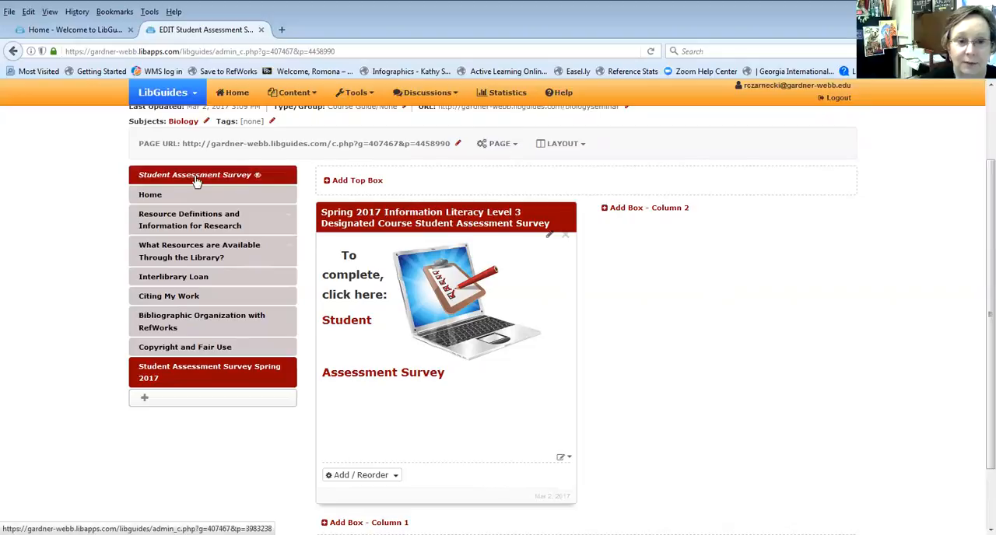
left_click(499, 148)
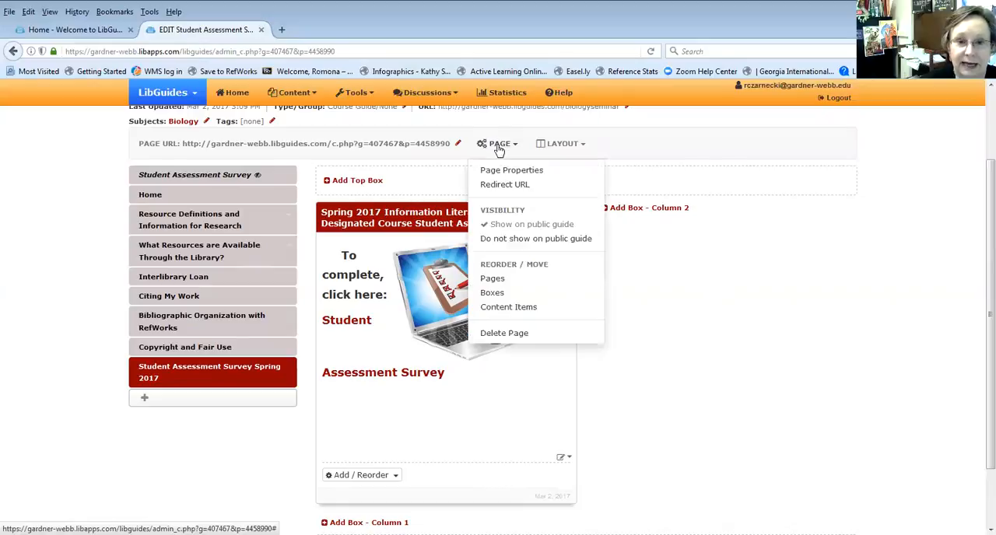
left_click(492, 280)
left_click_drag(585, 241, 585, 393)
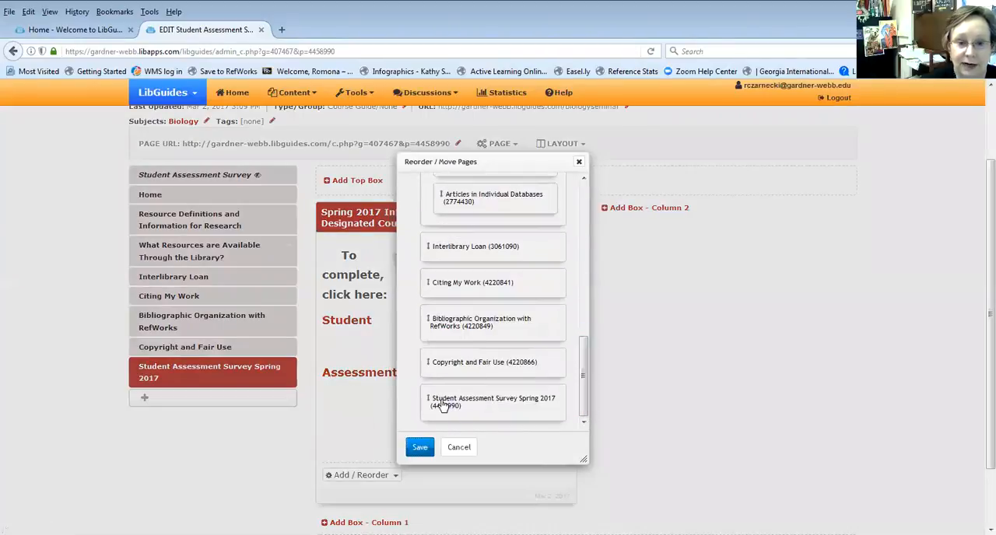
mouse_move(442, 406)
left_mouse_down()
mouse_move(425, 372)
mouse_move(402, 249)
left_mouse_up()
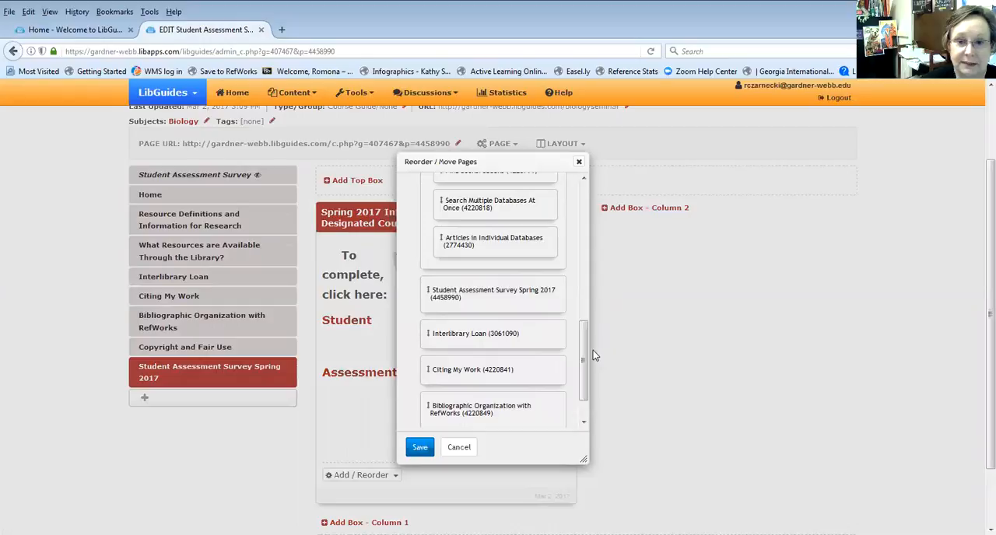
left_click_drag(586, 346, 578, 300)
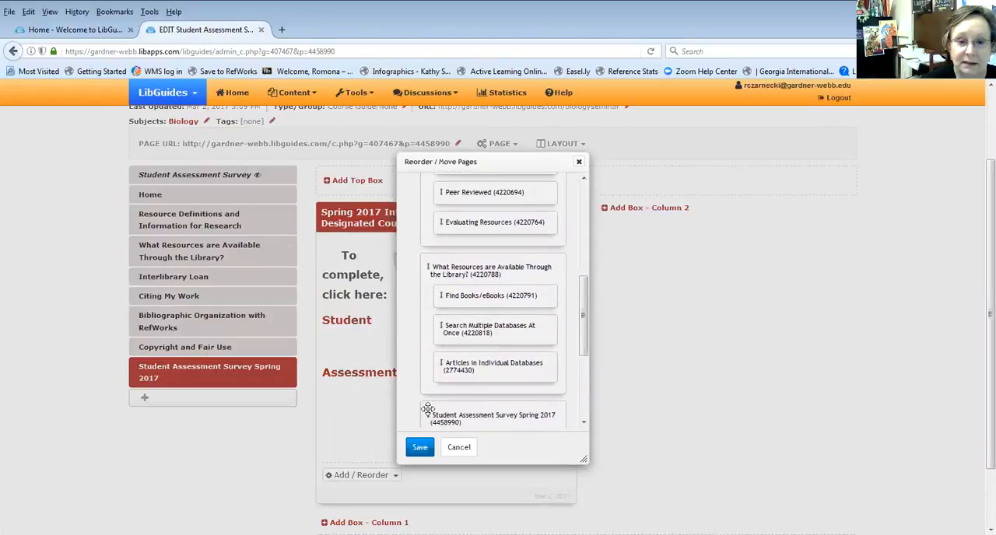
left_click_drag(428, 410, 406, 291)
left_click(583, 178)
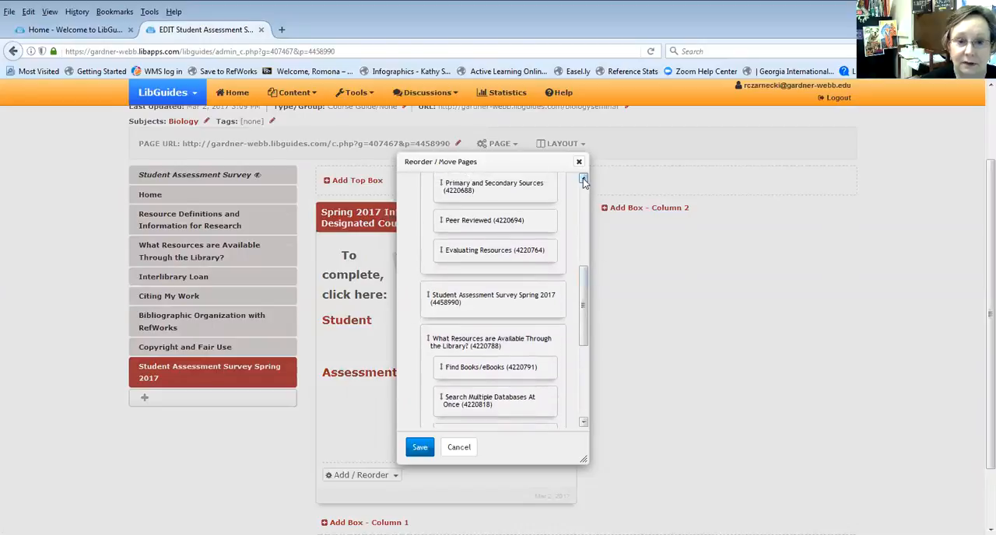
left_click(583, 179)
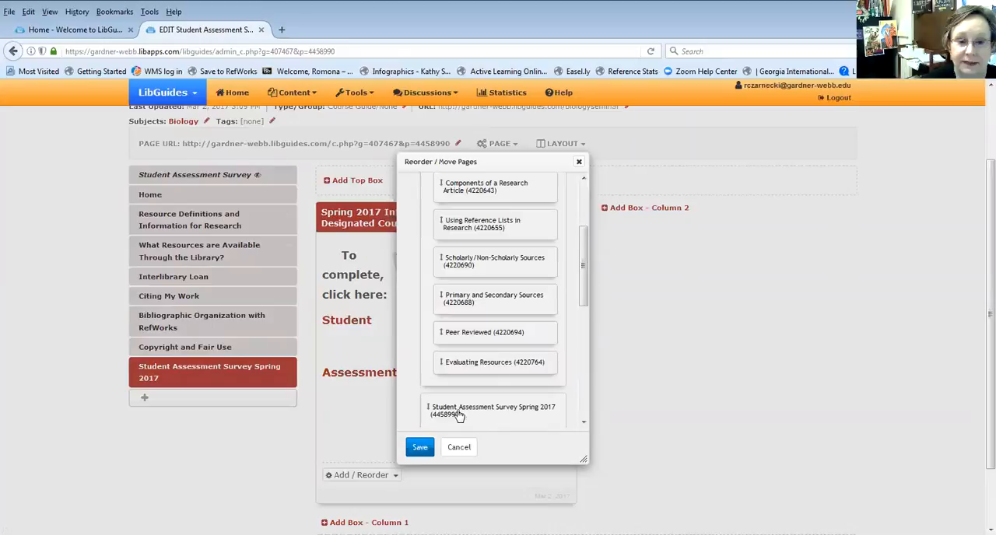
left_click_drag(423, 405, 421, 193)
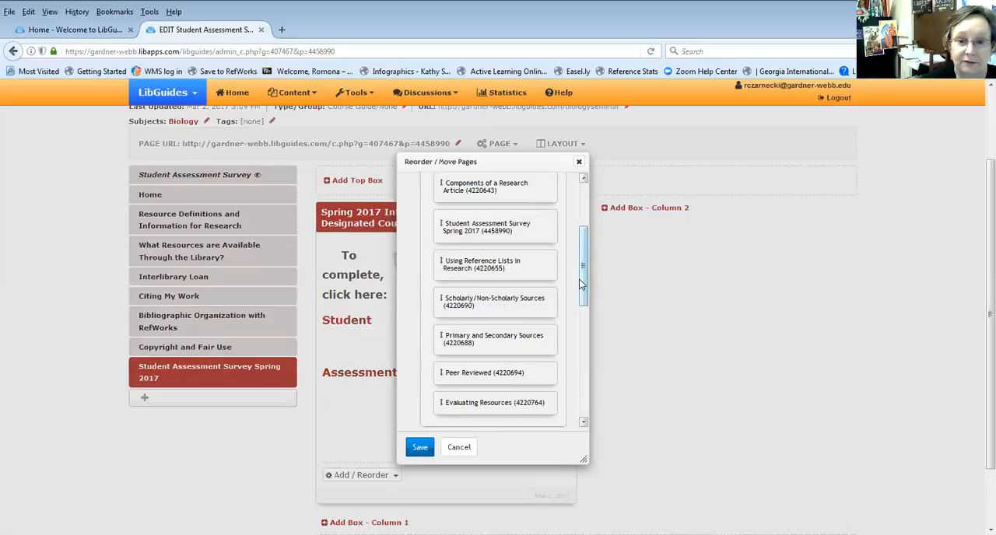
scroll(585, 249, "up", 3)
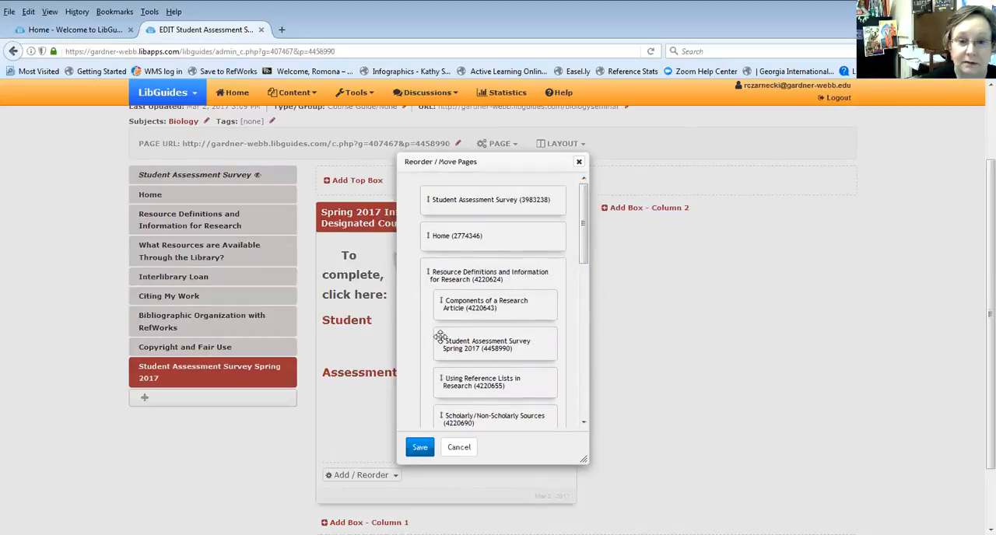
left_click_drag(441, 336, 402, 187)
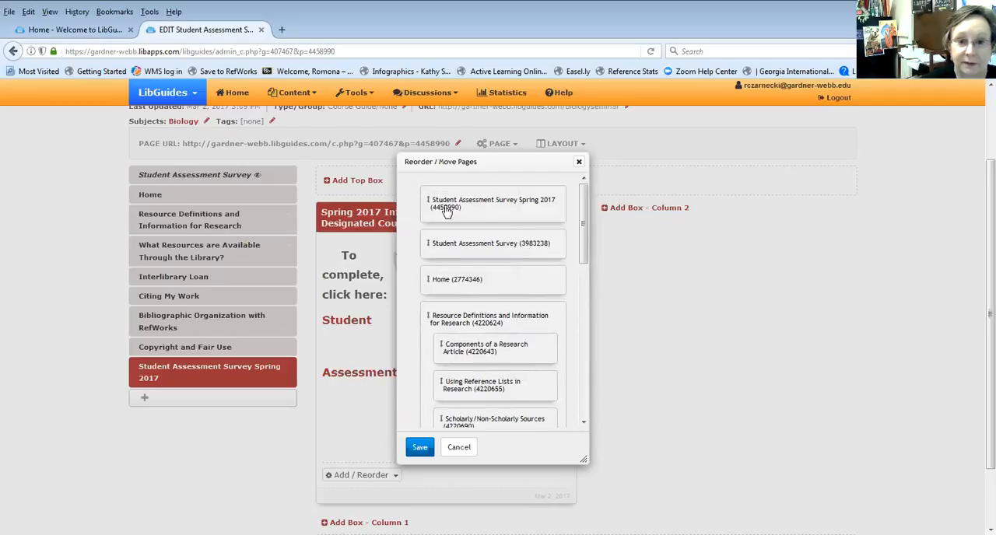
left_click(421, 449)
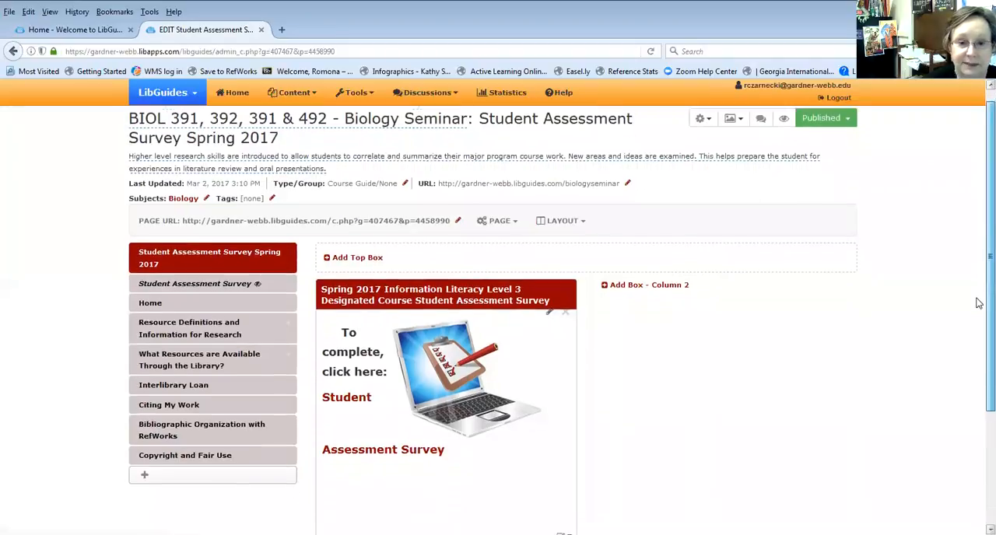
Change the layout of the Student Assessment Survey Spring 2017 page to 1 column
scroll(979, 311, "down", 1)
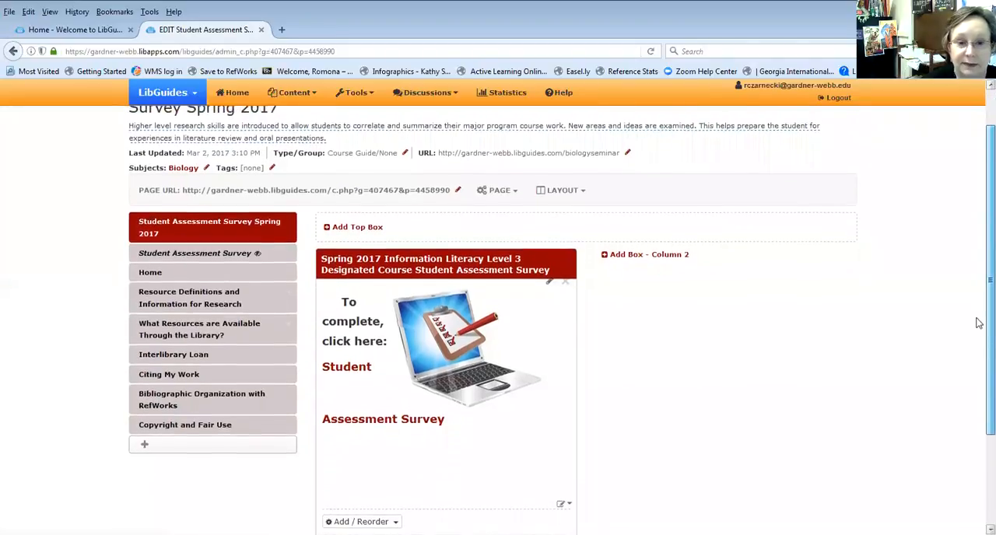
scroll(979, 312, "up", 1)
scroll(979, 308, "down", 1)
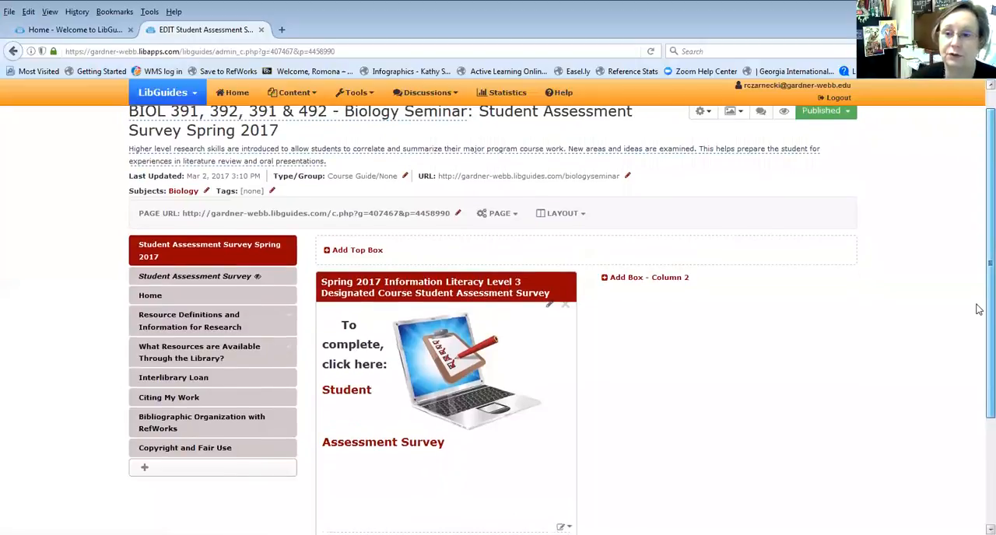
scroll(979, 311, "down", 1)
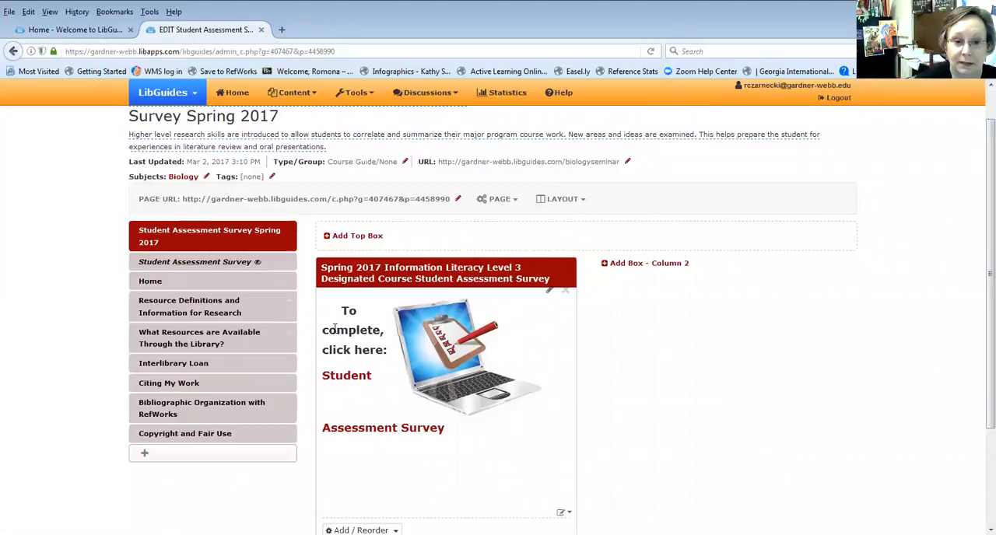
left_click(567, 201)
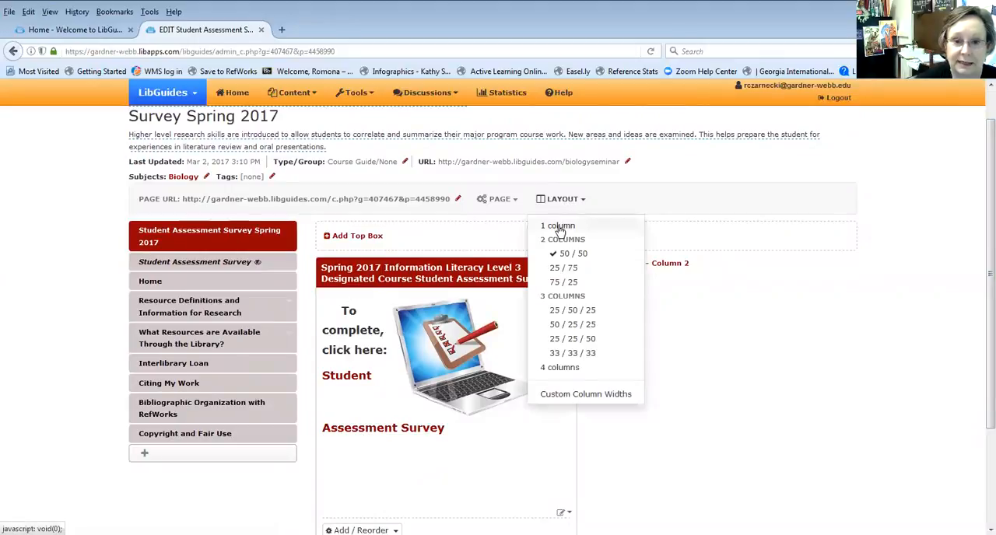
left_click(558, 226)
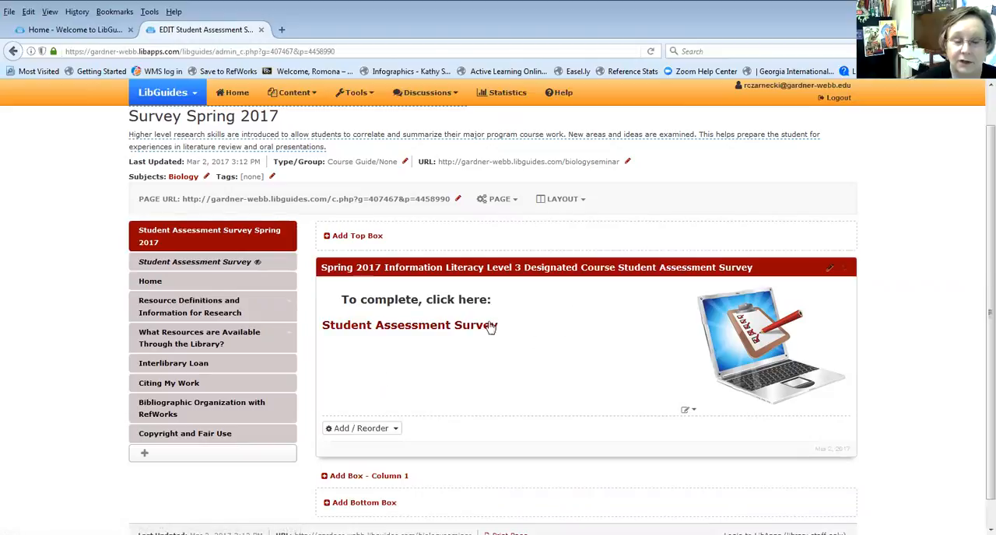
Open the Student Assessment Survey link in the survey box, go to the end of the form and submit it unanswered
left_click(408, 332)
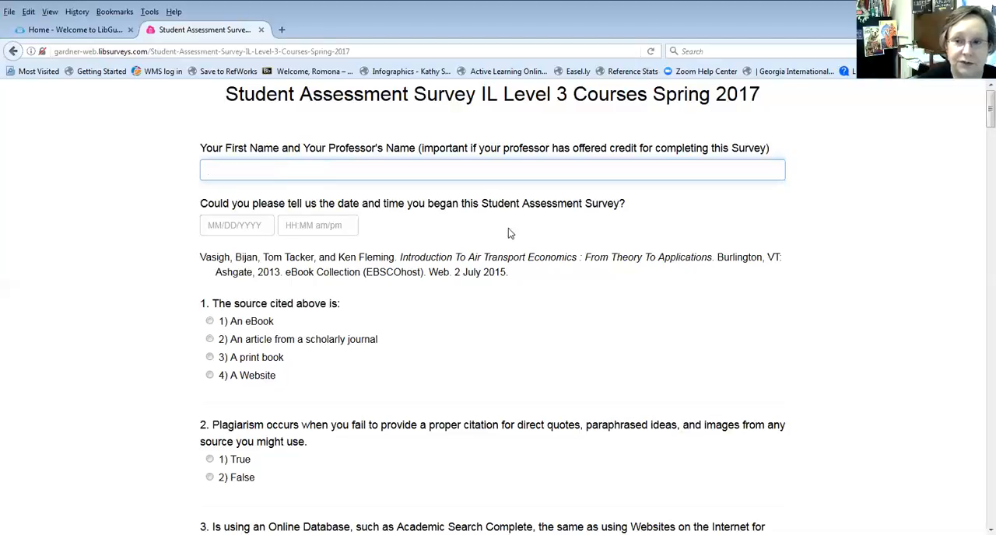
left_click_drag(978, 117, 979, 521)
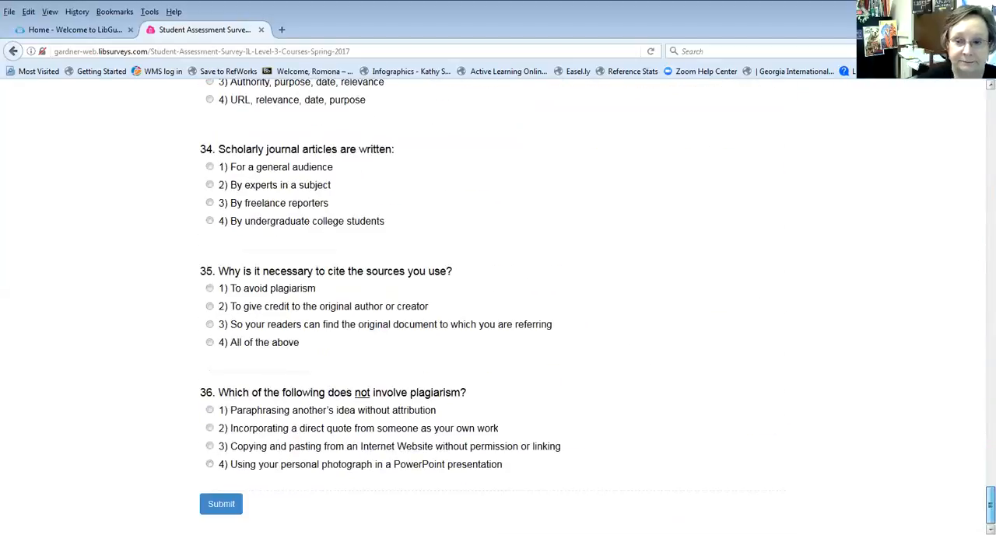
left_click(213, 505)
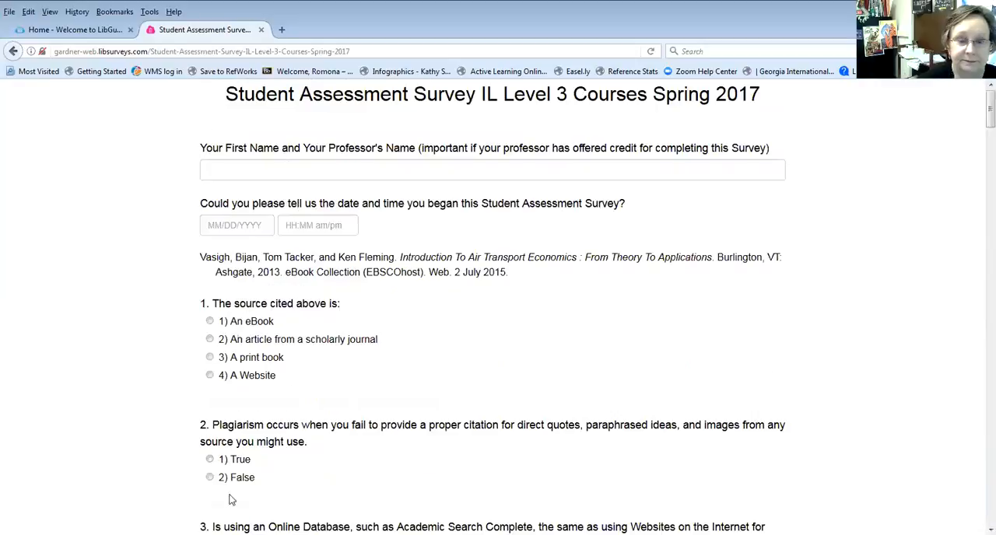